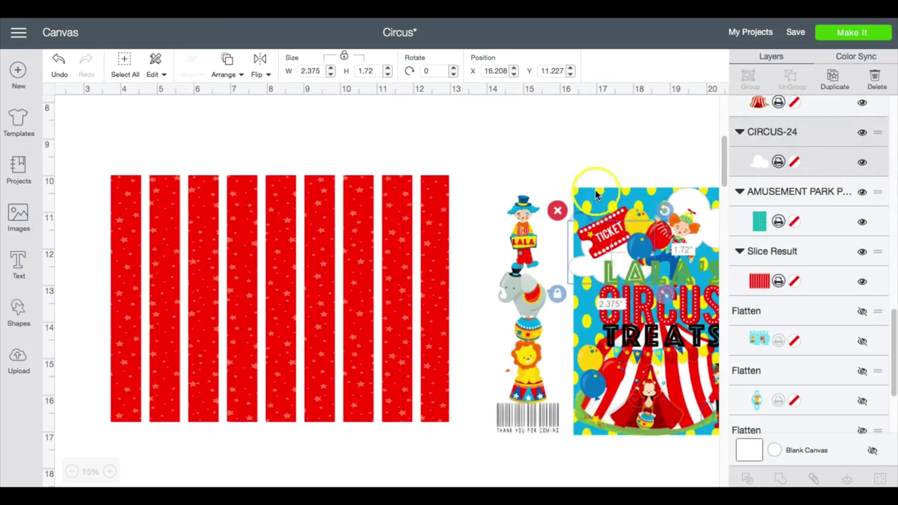
# Lay the polka-dot panel over the red strips and compute 9.25 ÷ 2 = 4.625 in Calculator
pyautogui.moveTo(582, 188); pyautogui.dragTo(214, 176)
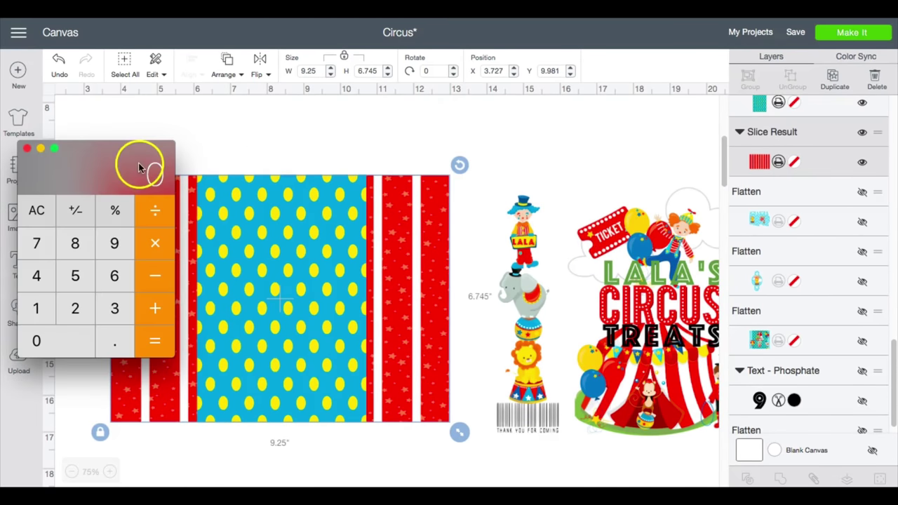
pyautogui.moveTo(141, 161); pyautogui.dragTo(202, 170)
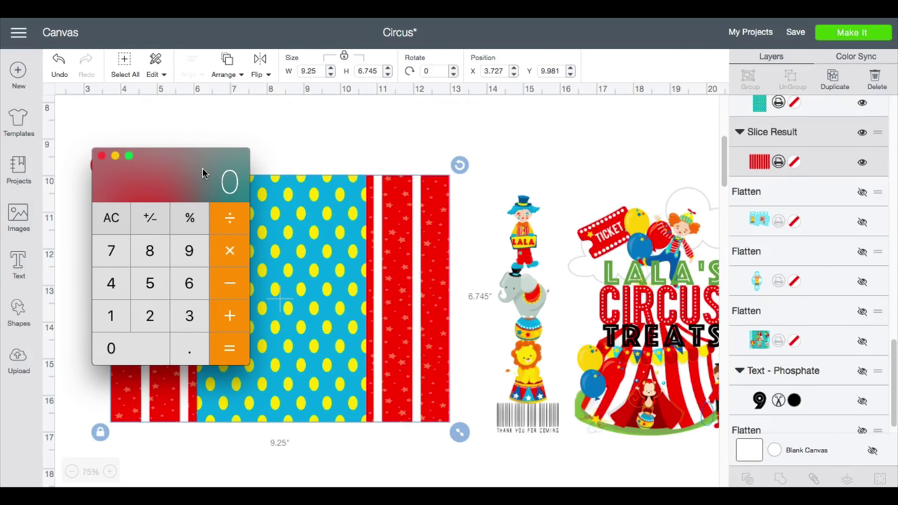
pyautogui.click(190, 251)
pyautogui.click(185, 345)
pyautogui.click(148, 316)
pyautogui.click(146, 278)
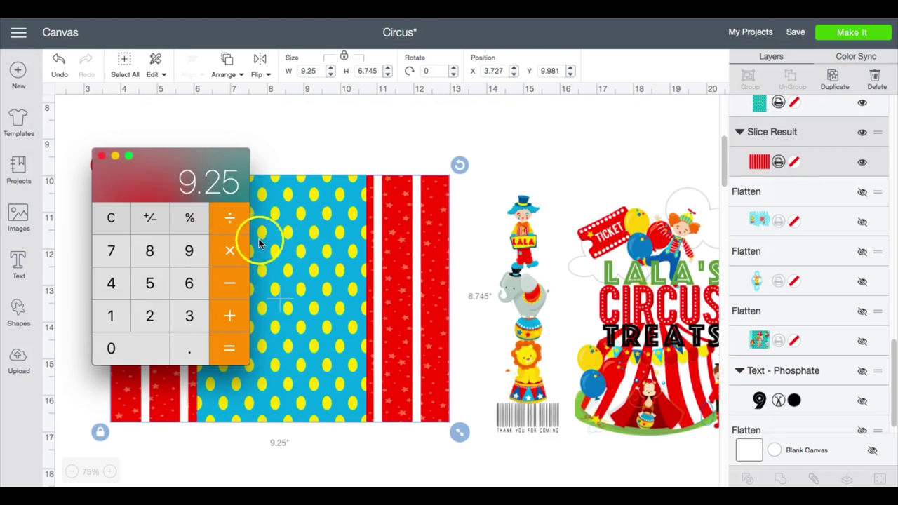
pyautogui.click(229, 216)
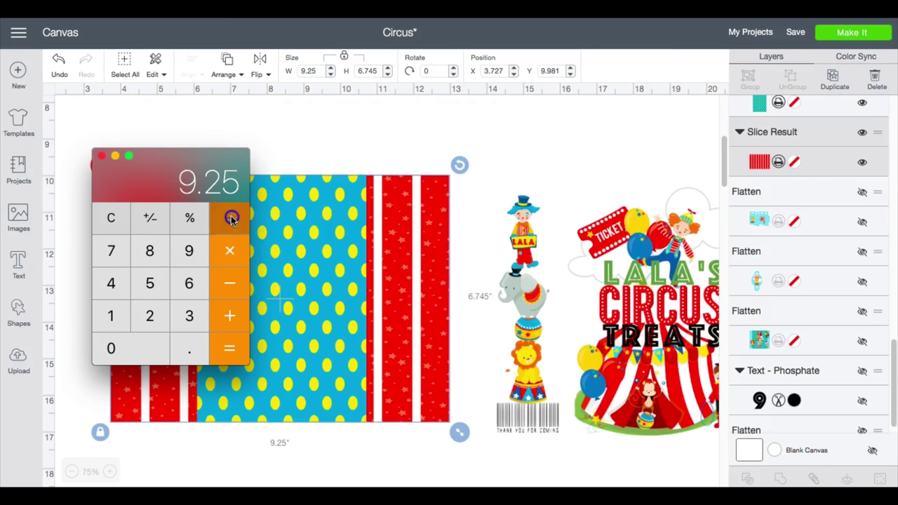
pyautogui.click(150, 315)
pyautogui.click(226, 346)
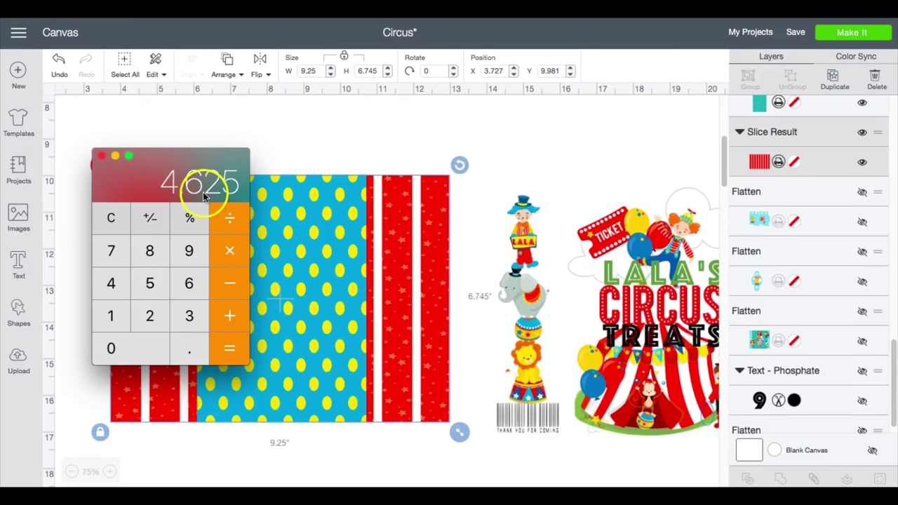
pyautogui.click(326, 201)
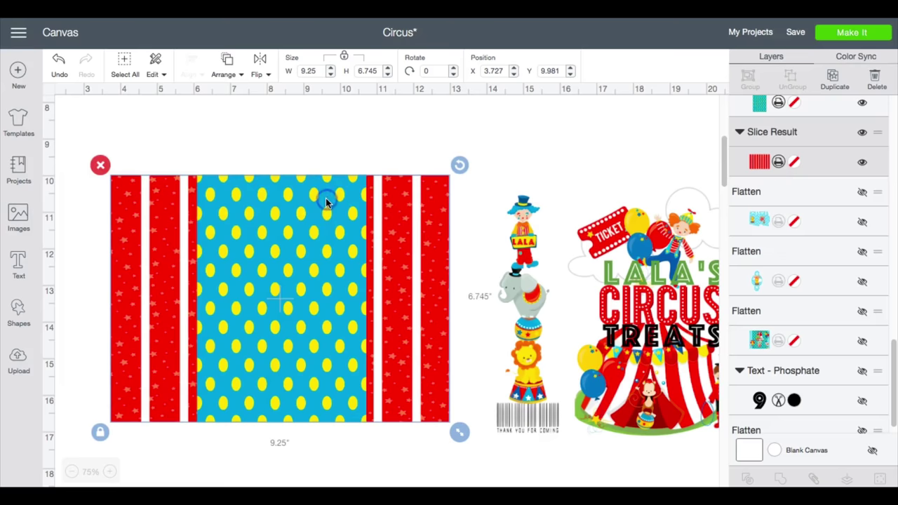
# Select the polka-dot panel and confirm its width reads 4.625 inches
pyautogui.click(326, 201)
pyautogui.click(327, 201)
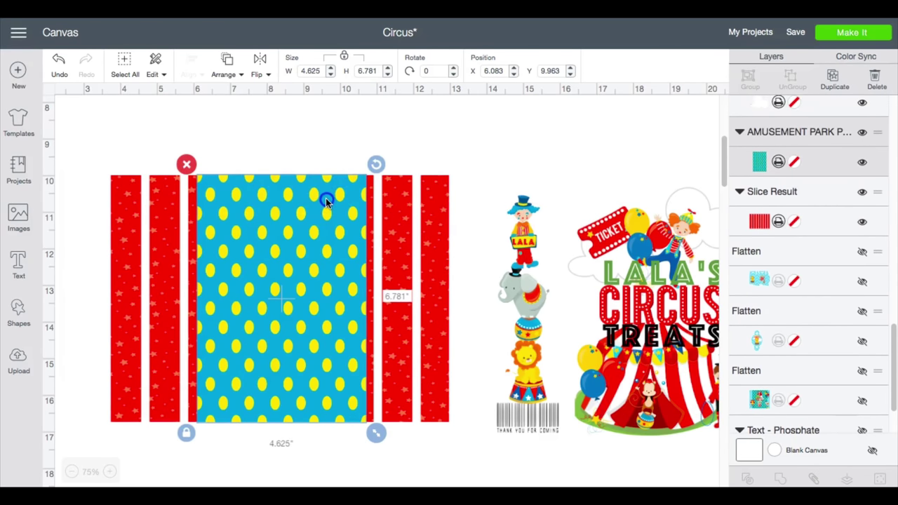
pyautogui.moveTo(326, 201); pyautogui.dragTo(327, 202)
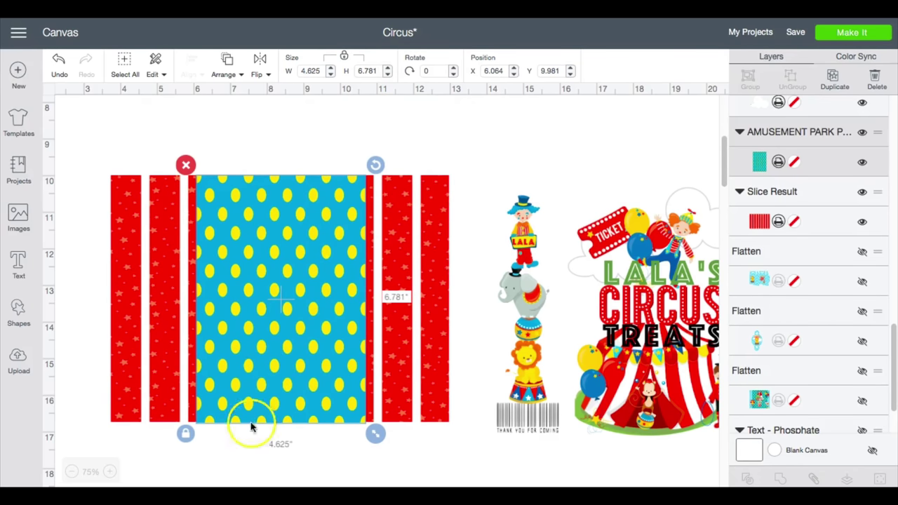
# Divide 4.625 by 2 in Calculator to get 2.3125
pyautogui.press('super+Tab')
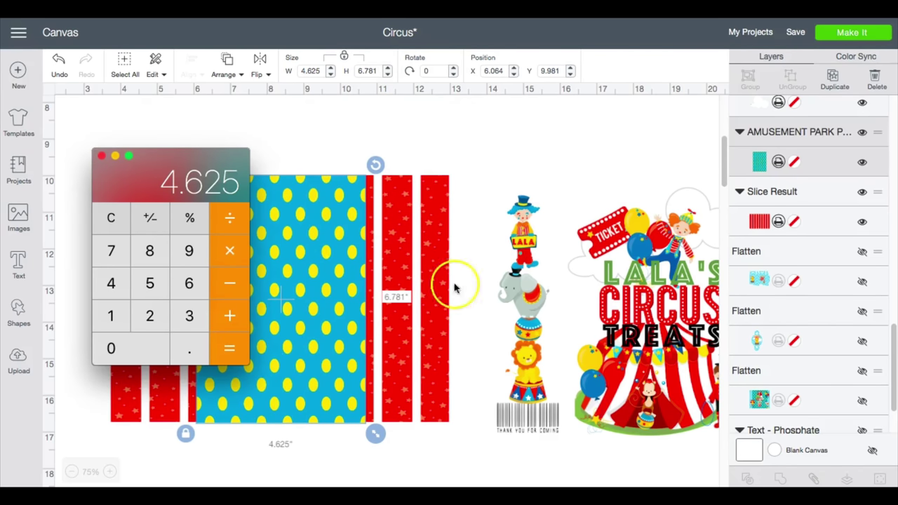
pyautogui.moveTo(173, 164); pyautogui.dragTo(561, 118)
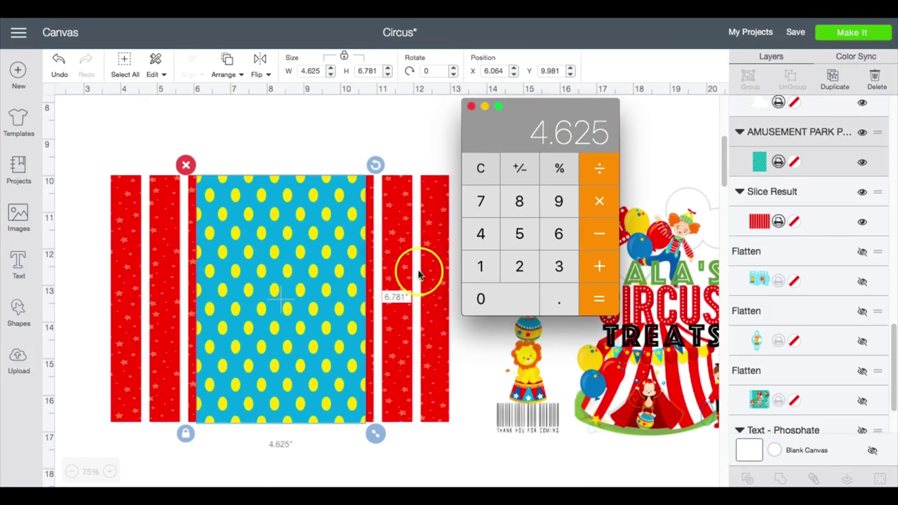
pyautogui.click(608, 171)
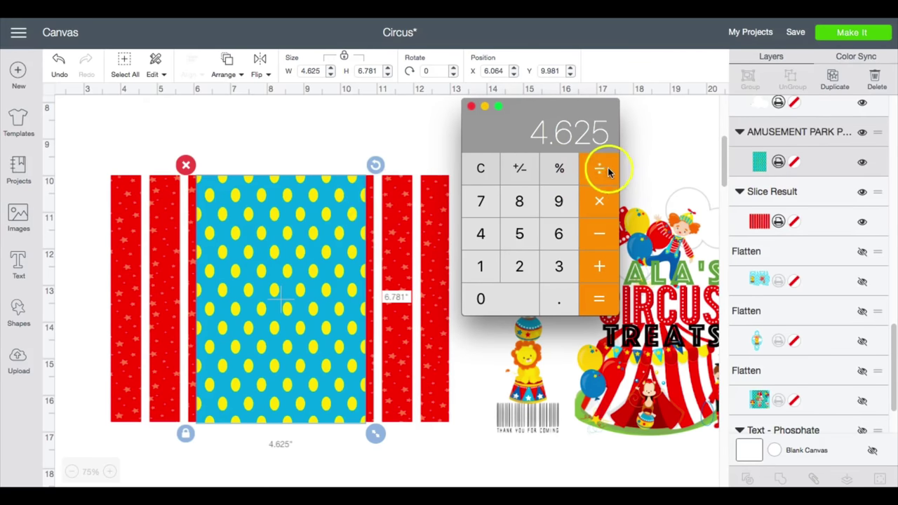
pyautogui.click(519, 270)
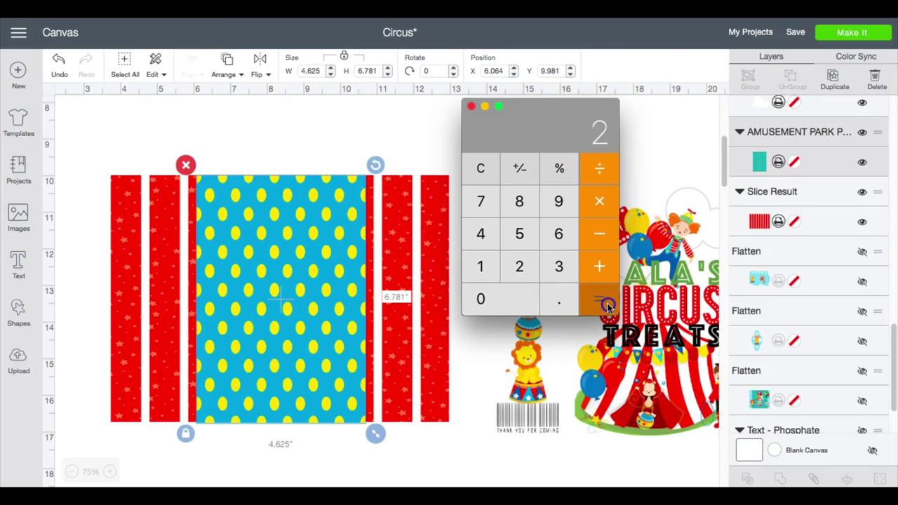
pyautogui.click(599, 299)
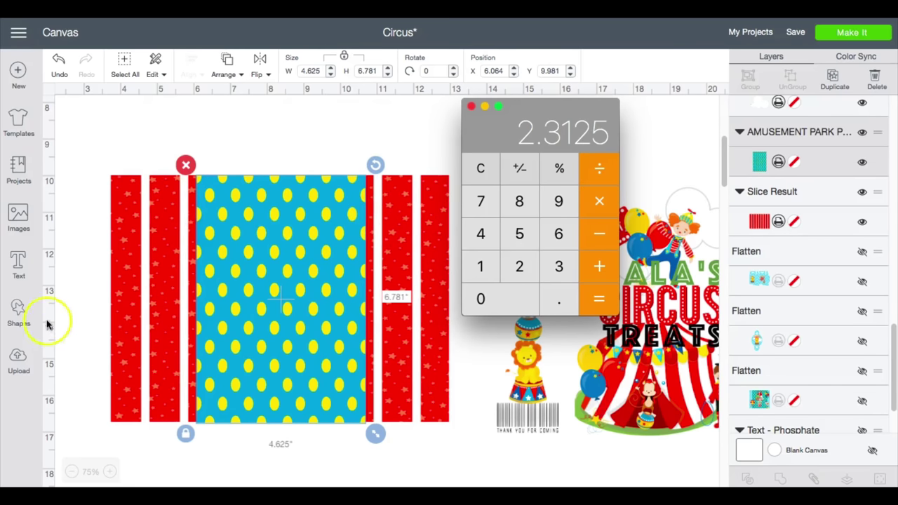
# Add a square shape and set its width to 2.31 inches
pyautogui.click(20, 311)
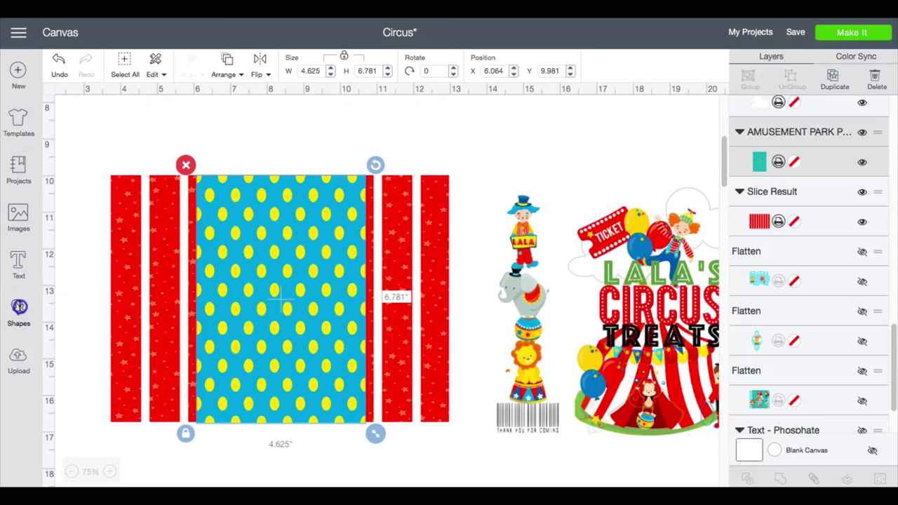
pyautogui.click(20, 310)
pyautogui.click(75, 219)
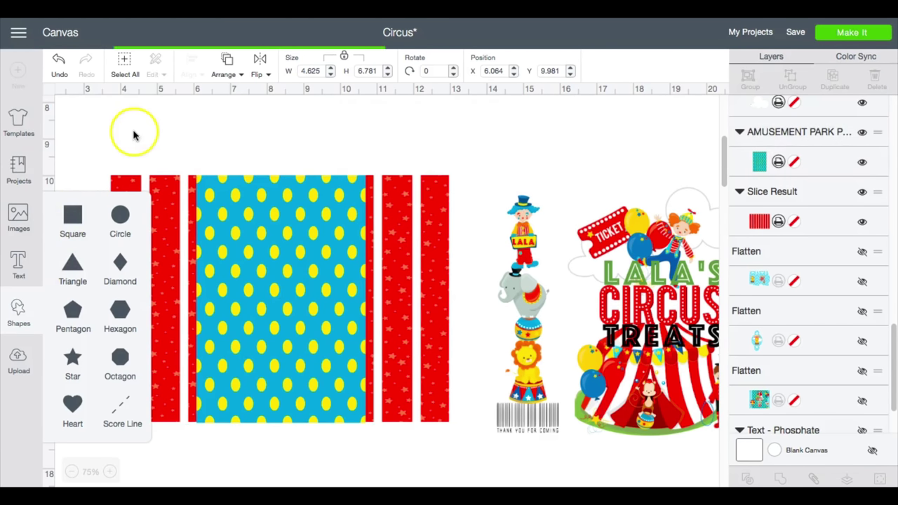
pyautogui.click(323, 73)
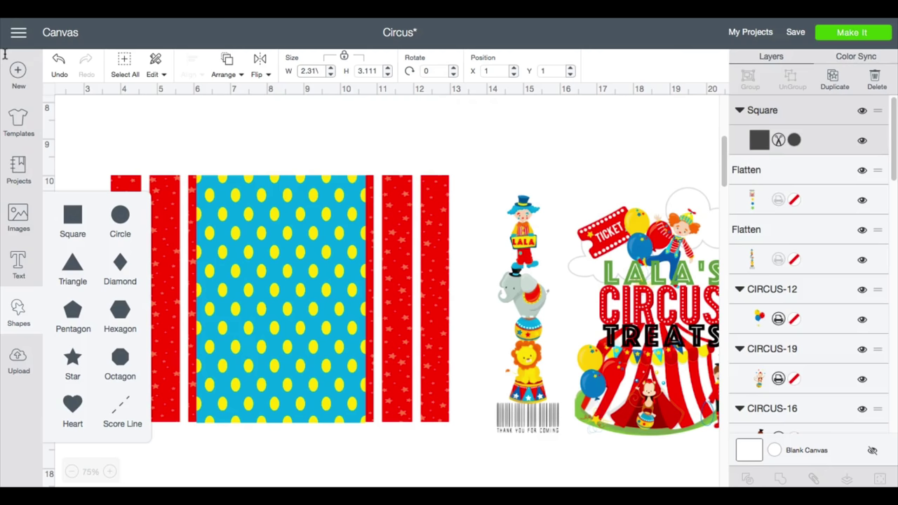
# Move the square to the wrap's top-left corner over the left red strips
pyautogui.scroll(5, 263, 214)
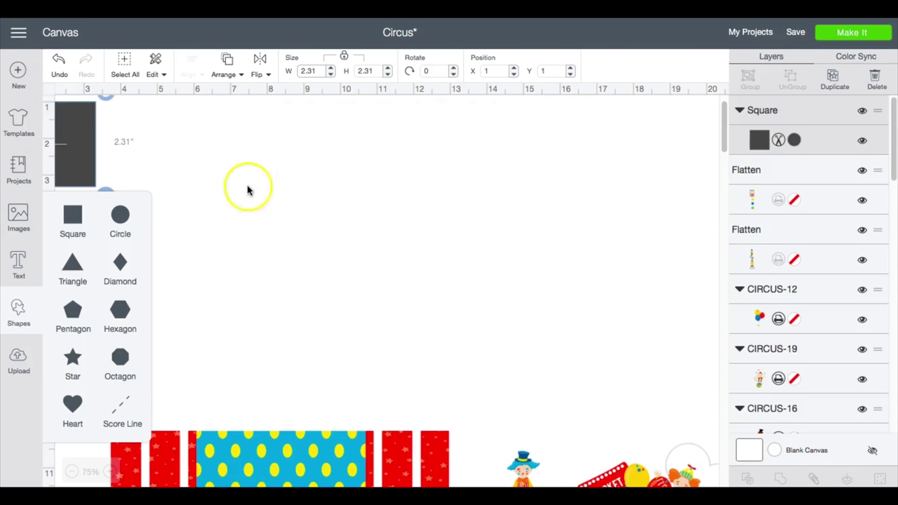
pyautogui.moveTo(70, 124); pyautogui.dragTo(122, 425)
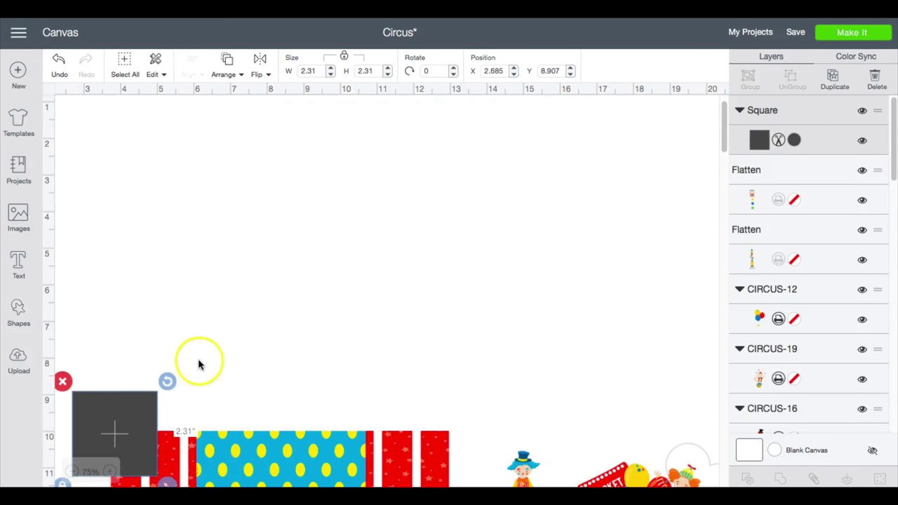
pyautogui.scroll(-5, 201, 360)
pyautogui.moveTo(102, 213); pyautogui.dragTo(133, 248)
# Unlock proportions and set the square's height to 6.745 inches
pyautogui.click(376, 71)
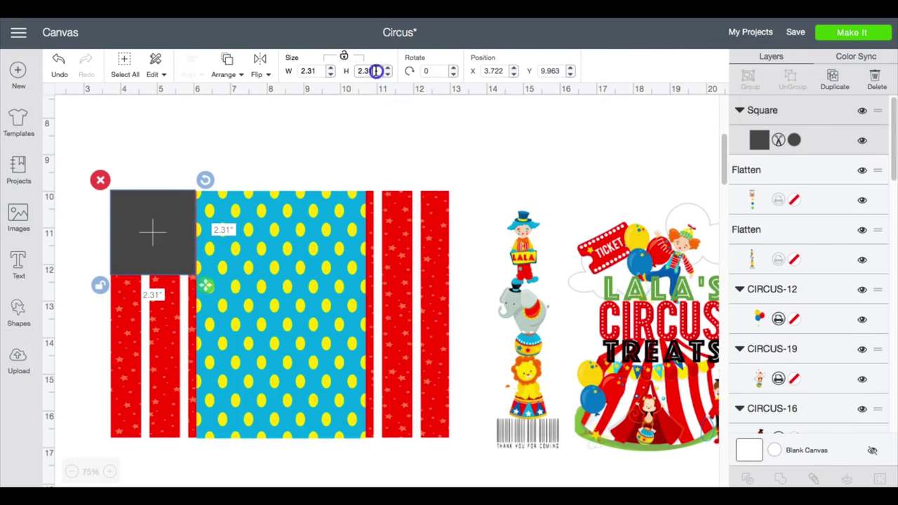
pyautogui.click(341, 57)
pyautogui.write('6.745')
pyautogui.press('Return')
pyautogui.scroll(1, 180, 417)
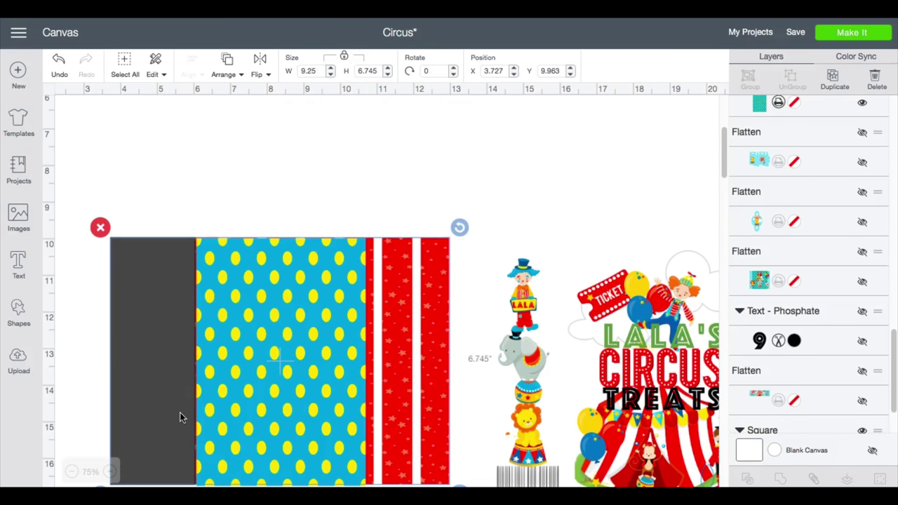
pyautogui.moveTo(237, 411); pyautogui.dragTo(241, 396)
# Duplicate the gray rectangle and place the copy over the right red strips
pyautogui.scroll(1, 91, 304)
pyautogui.click(122, 308)
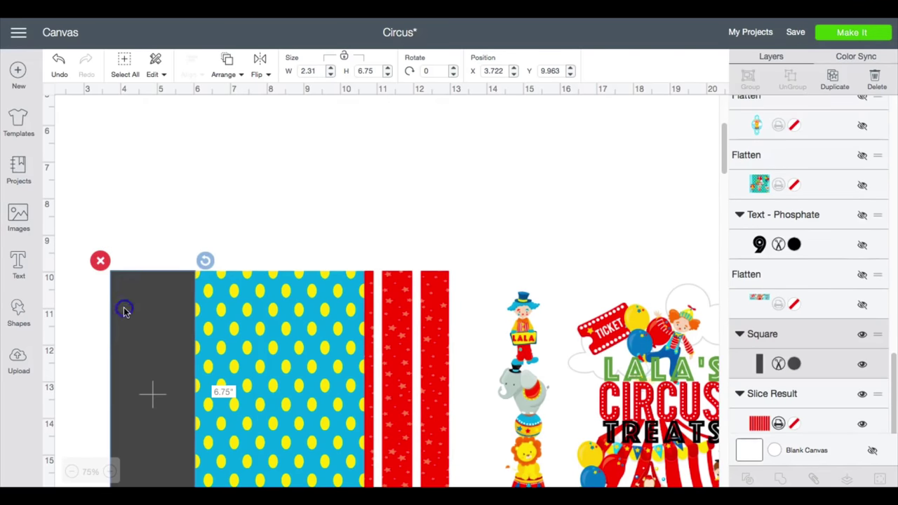
pyautogui.click(844, 82)
pyautogui.moveTo(178, 372); pyautogui.dragTo(411, 353)
# Delete both gray rectangles and place the 1.708 × 6.489-inch clown-and-animal tower over the left strips
pyautogui.scroll(-5, 471, 321)
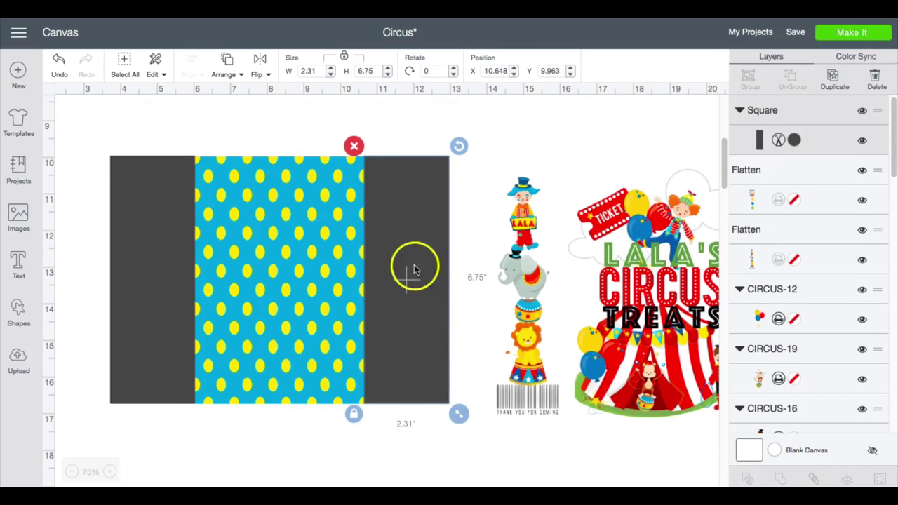
pyautogui.click(170, 277)
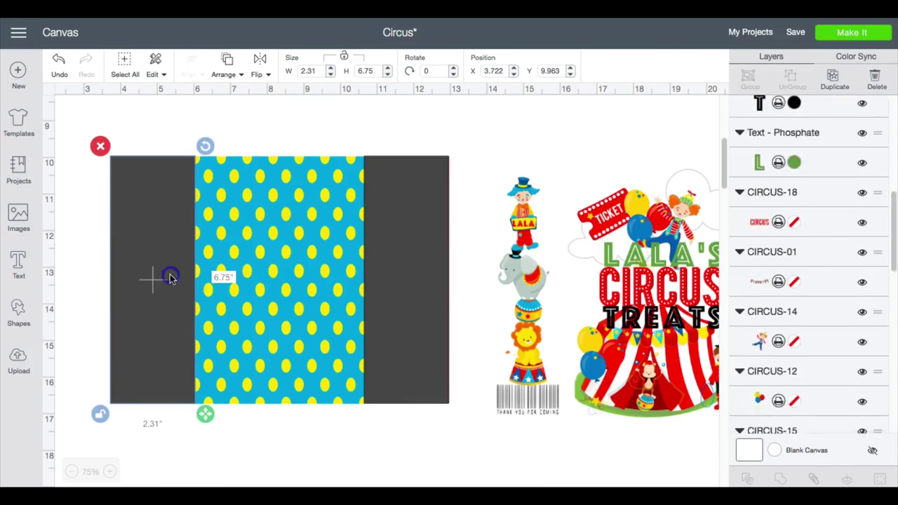
pyautogui.click(397, 248)
pyautogui.click(123, 246)
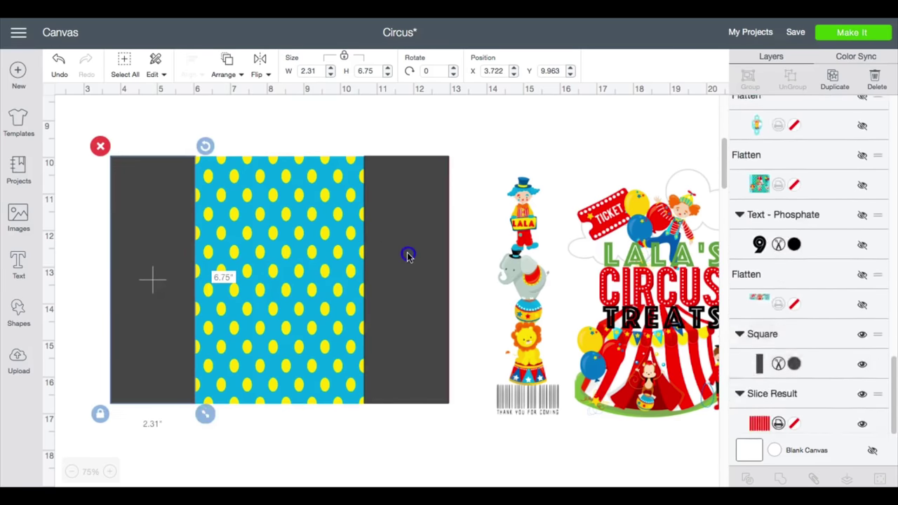
pyautogui.click(407, 256)
pyautogui.click(150, 256)
pyautogui.press('Delete')
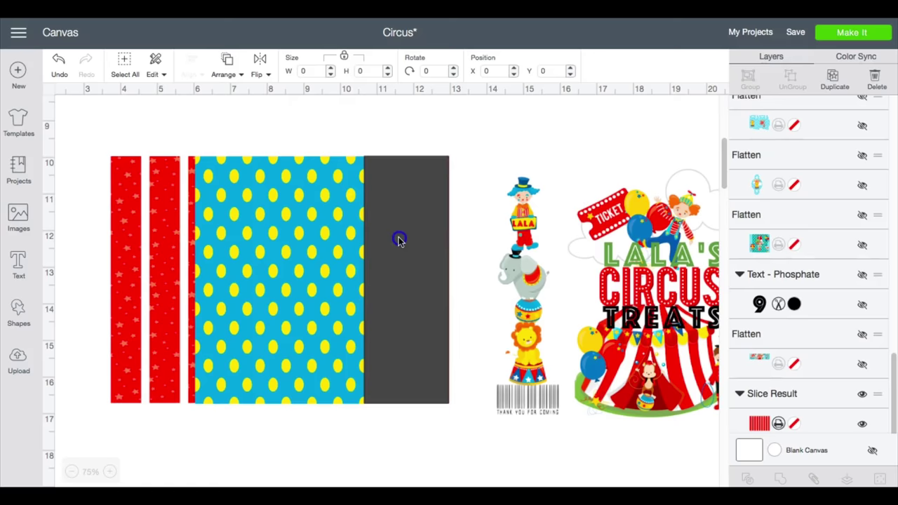
pyautogui.click(398, 241)
pyautogui.press('Delete')
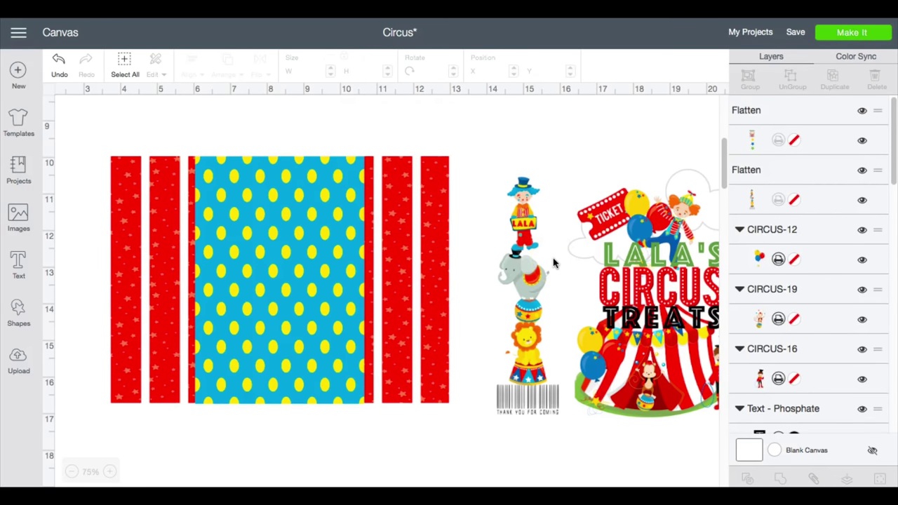
pyautogui.moveTo(554, 263); pyautogui.dragTo(159, 250)
# Put the nutrition label and stars on the right strip and a cloud atop the blue panel
pyautogui.hscroll(5, 455, 407)
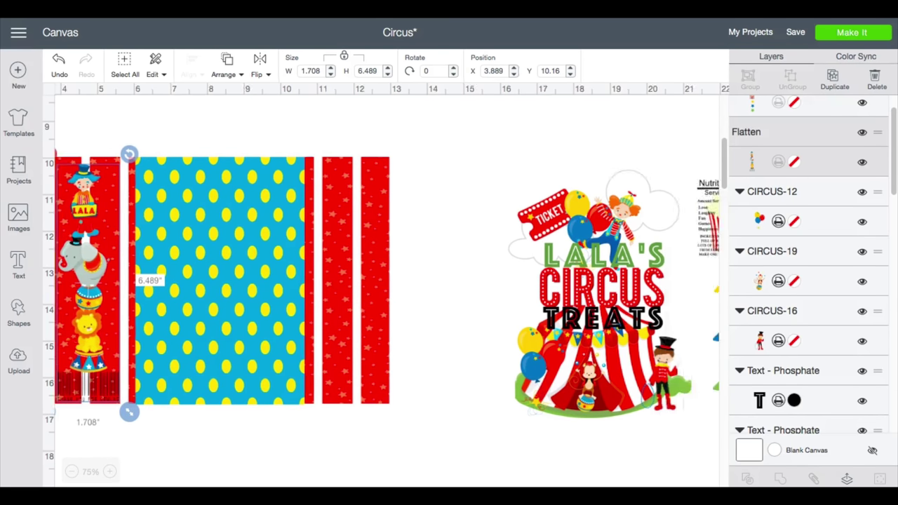
pyautogui.moveTo(594, 380); pyautogui.dragTo(218, 375)
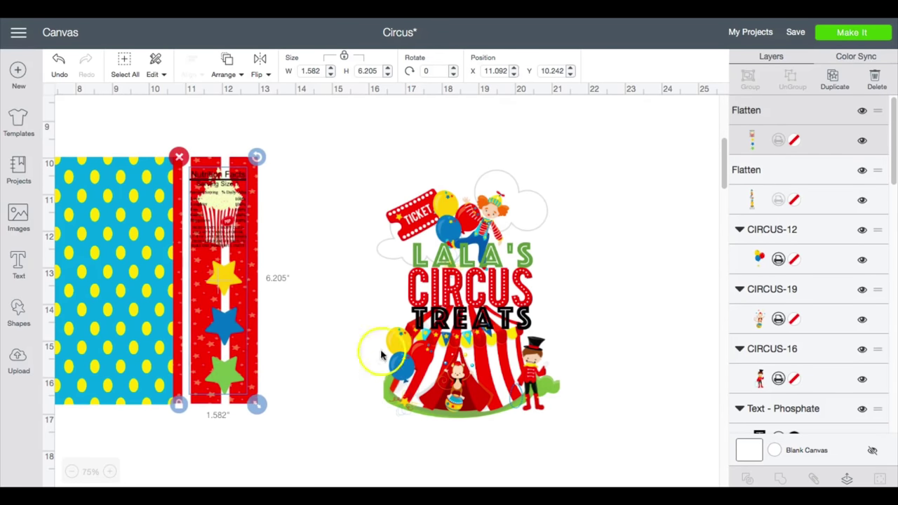
pyautogui.moveTo(391, 250); pyautogui.dragTo(149, 233)
pyautogui.hscroll(-5, 149, 234)
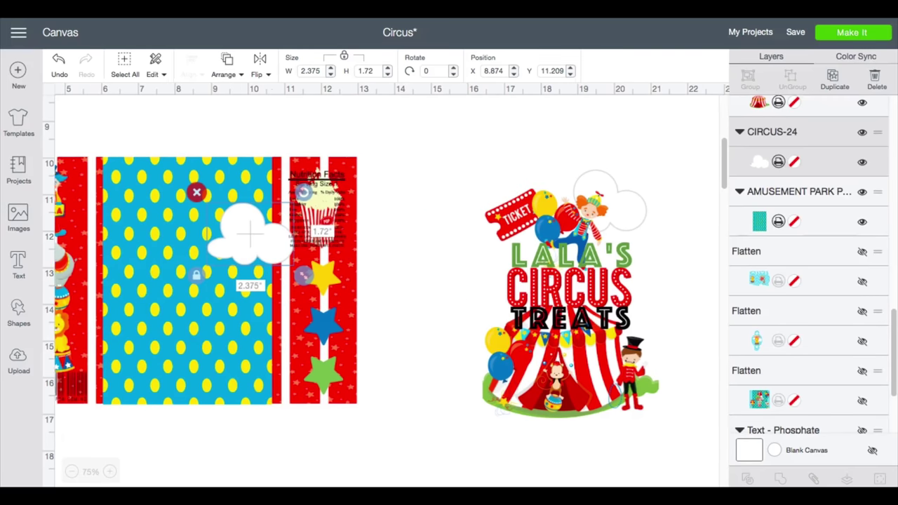
pyautogui.moveTo(241, 220); pyautogui.dragTo(155, 201)
# Add a second cloud and the circus tent at the blue panel's bottom
pyautogui.moveTo(613, 184); pyautogui.dragTo(231, 181)
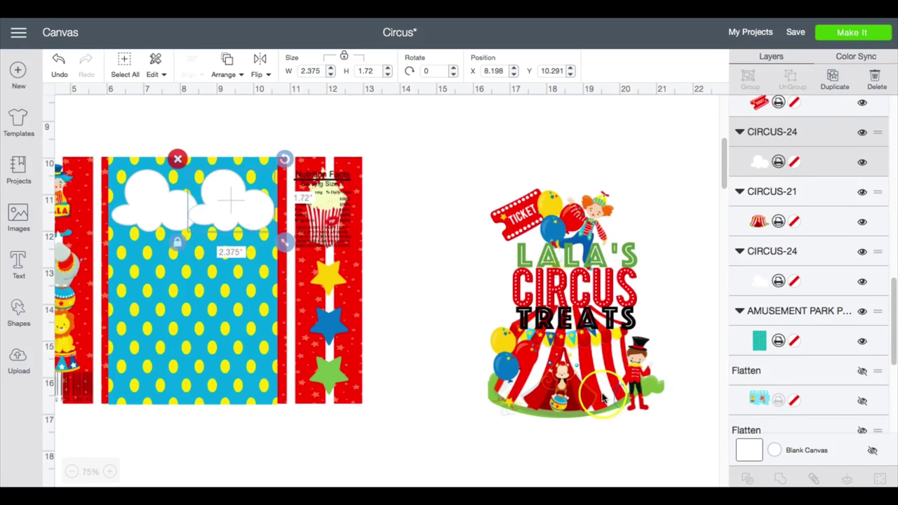
pyautogui.click(531, 409)
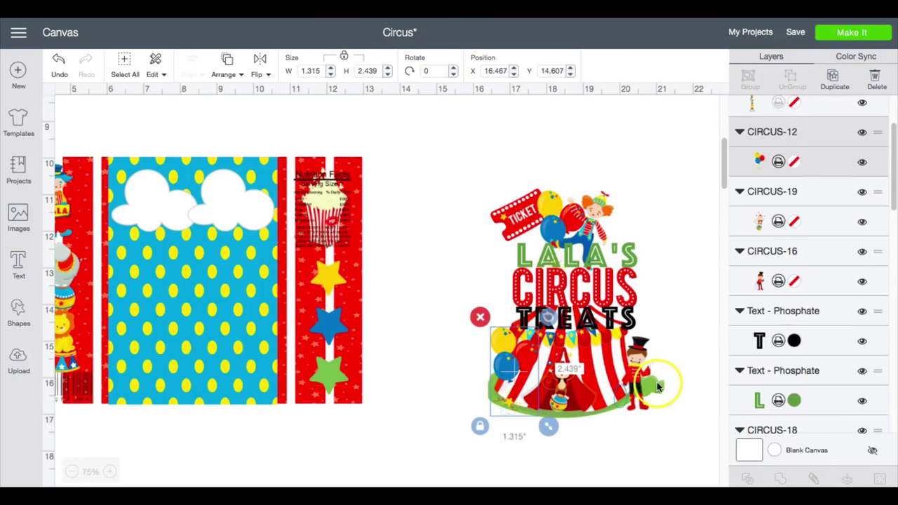
pyautogui.moveTo(655, 379); pyautogui.dragTo(285, 372)
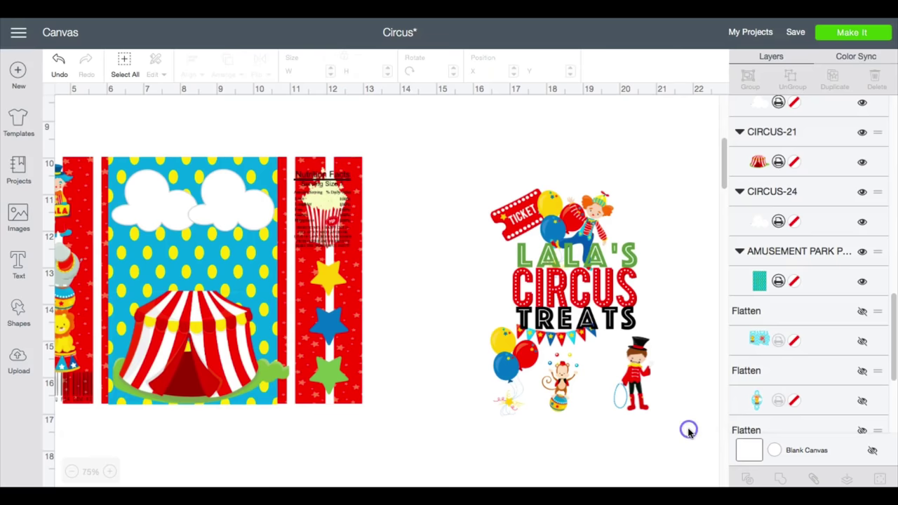
# Place the ringmaster, monkey and balloons on the tent, with CIRCUS just above TREATS
pyautogui.moveTo(646, 392); pyautogui.dragTo(274, 390)
pyautogui.moveTo(559, 384); pyautogui.dragTo(190, 388)
pyautogui.moveTo(517, 376); pyautogui.dragTo(139, 370)
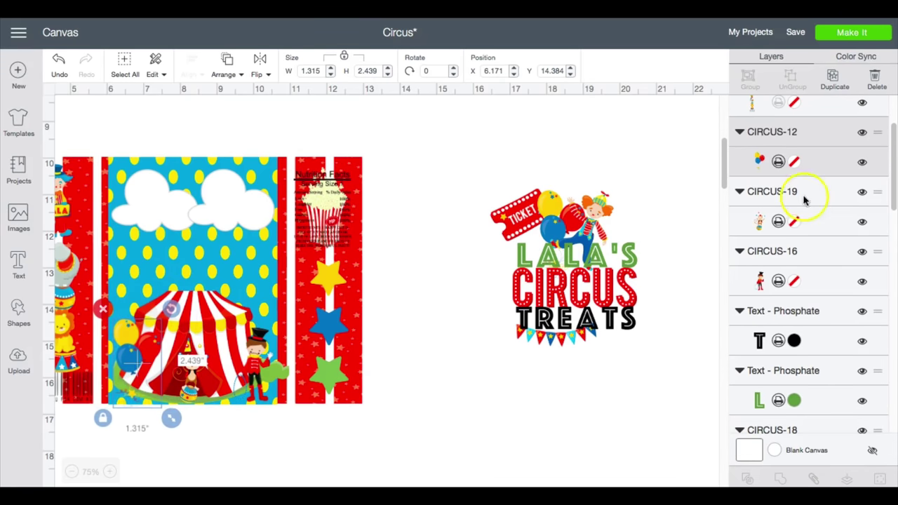
pyautogui.moveTo(582, 319); pyautogui.dragTo(281, 311)
pyautogui.click(277, 322)
pyautogui.click(525, 310)
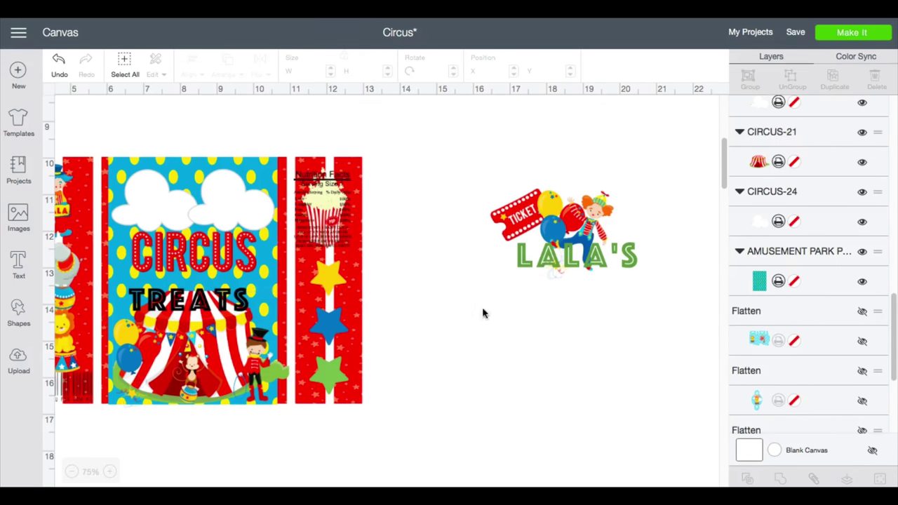
pyautogui.click(218, 334)
pyautogui.click(218, 334)
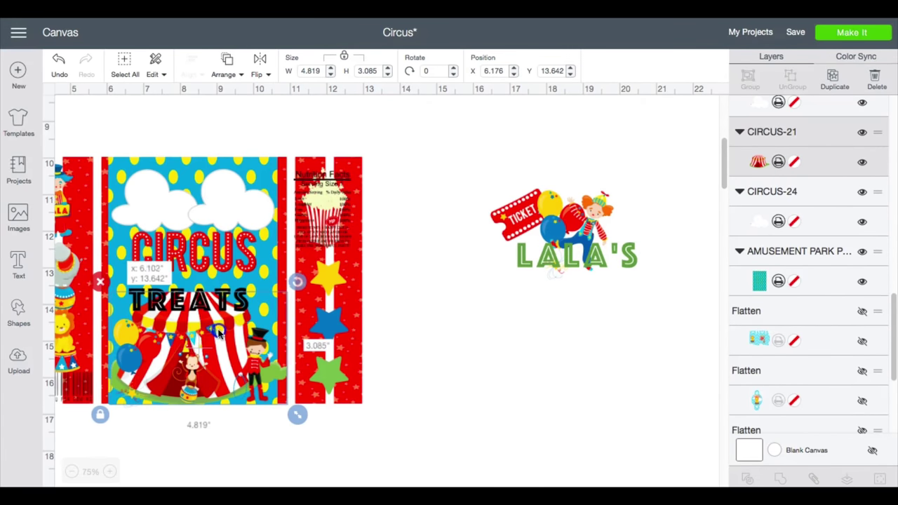
pyautogui.moveTo(246, 273); pyautogui.dragTo(247, 290)
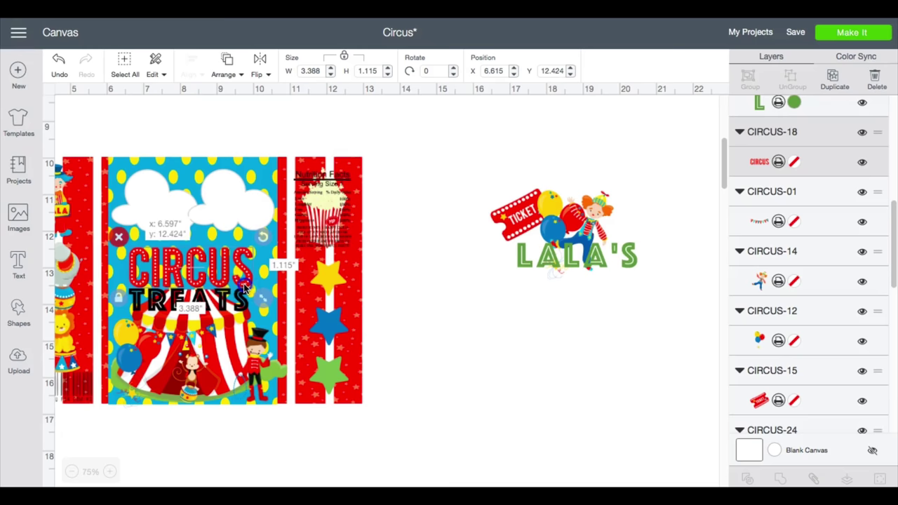
# Add the LALA'S text, ticket, clown and a balloon group to the panel's top
pyautogui.moveTo(521, 266); pyautogui.dragTo(136, 246)
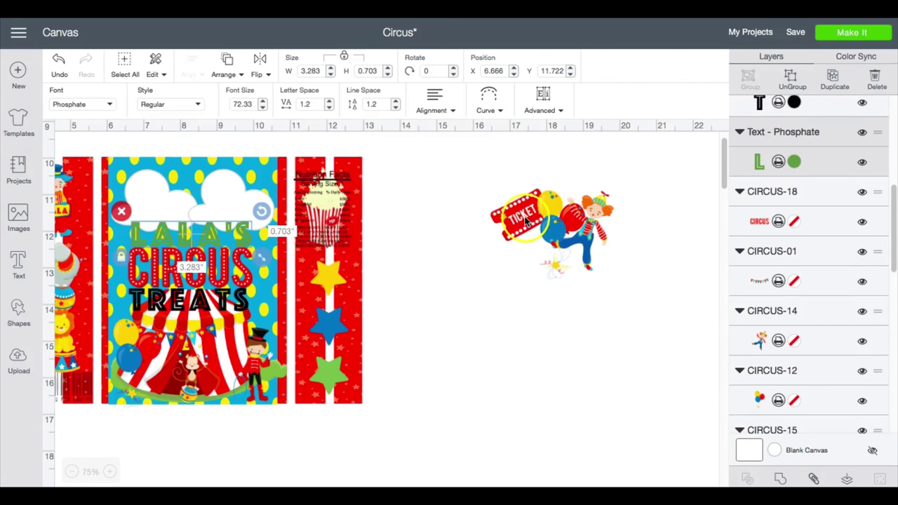
pyautogui.moveTo(519, 214); pyautogui.dragTo(149, 217)
pyautogui.moveTo(586, 249); pyautogui.dragTo(222, 228)
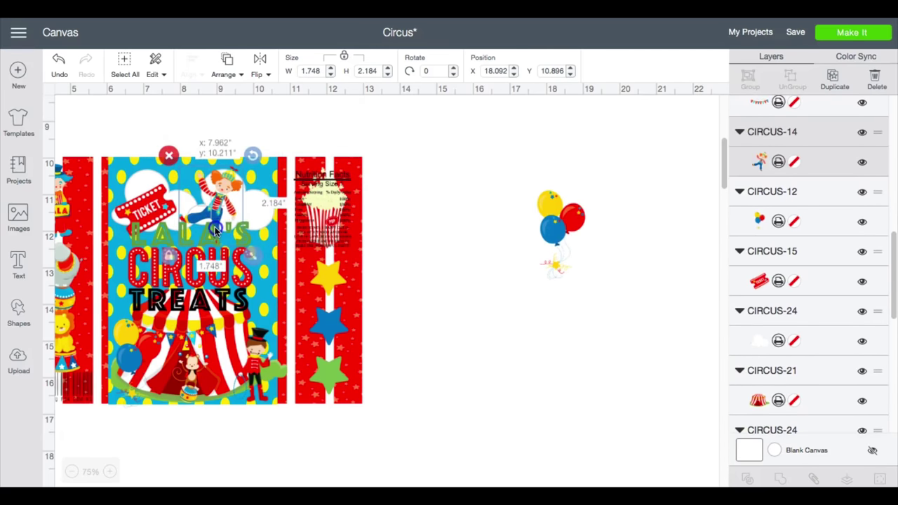
pyautogui.moveTo(216, 231); pyautogui.dragTo(224, 234)
pyautogui.click(566, 221)
pyautogui.moveTo(567, 221); pyautogui.dragTo(195, 209)
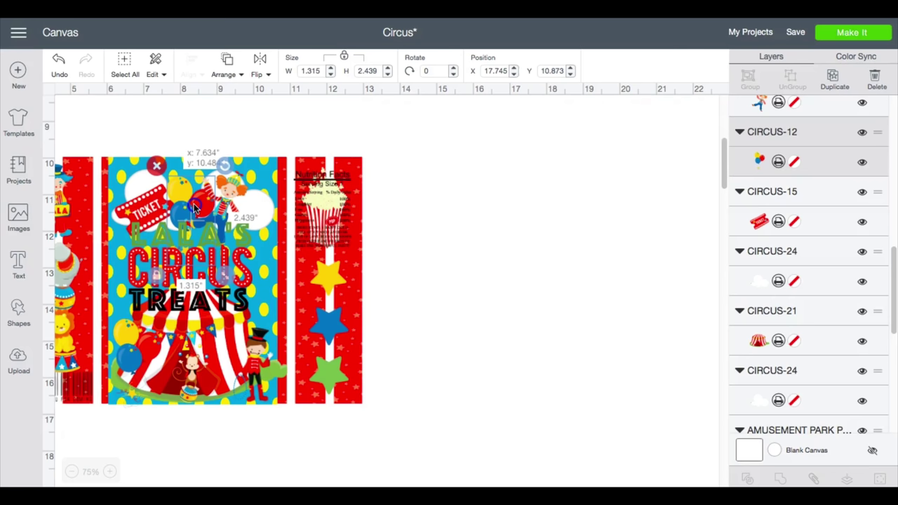
# Fine-tune the lower-left balloons and shift the banner over TREATS slightly right and down
pyautogui.click(99, 388)
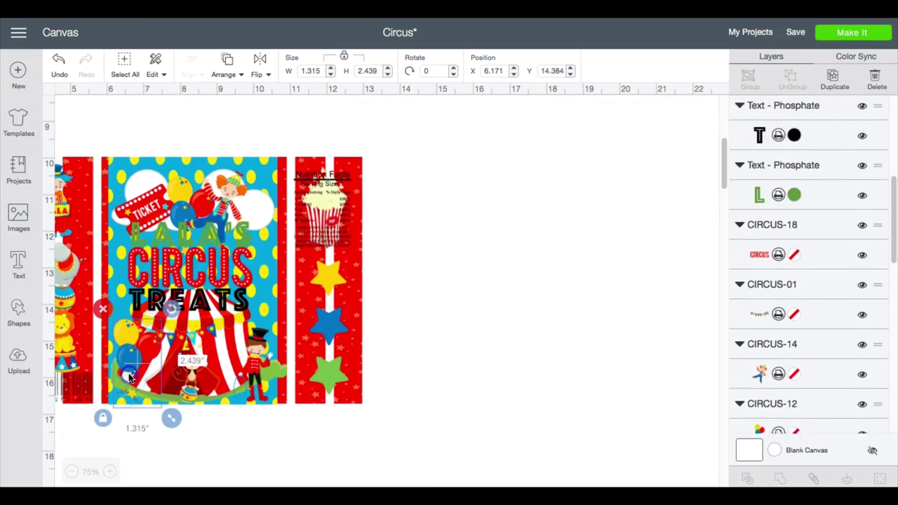
pyautogui.moveTo(129, 376); pyautogui.dragTo(130, 374)
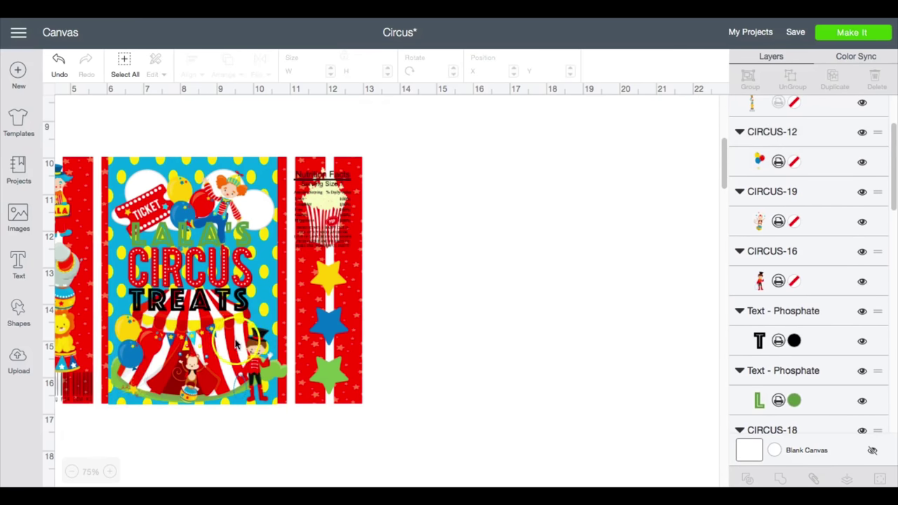
pyautogui.click(201, 317)
pyautogui.moveTo(201, 317); pyautogui.dragTo(210, 321)
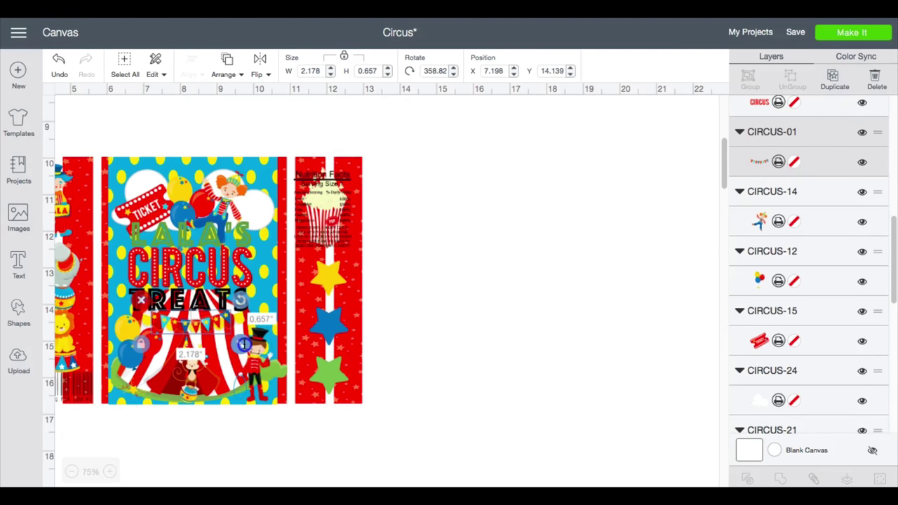
pyautogui.click(490, 344)
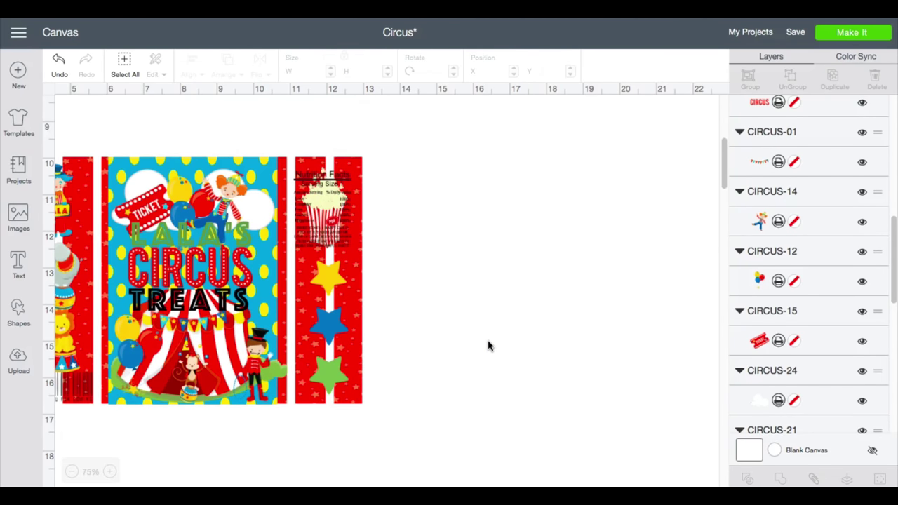
pyautogui.hscroll(-5, 557, 416)
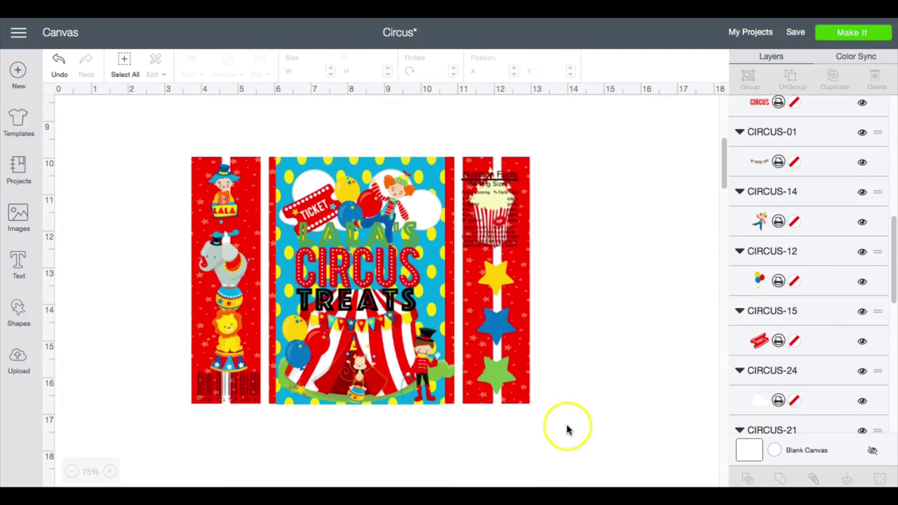
# Flatten the entire wrap into one layer and open print setup for the HP ENVY 5540 printer
pyautogui.moveTo(565, 425); pyautogui.dragTo(110, 118)
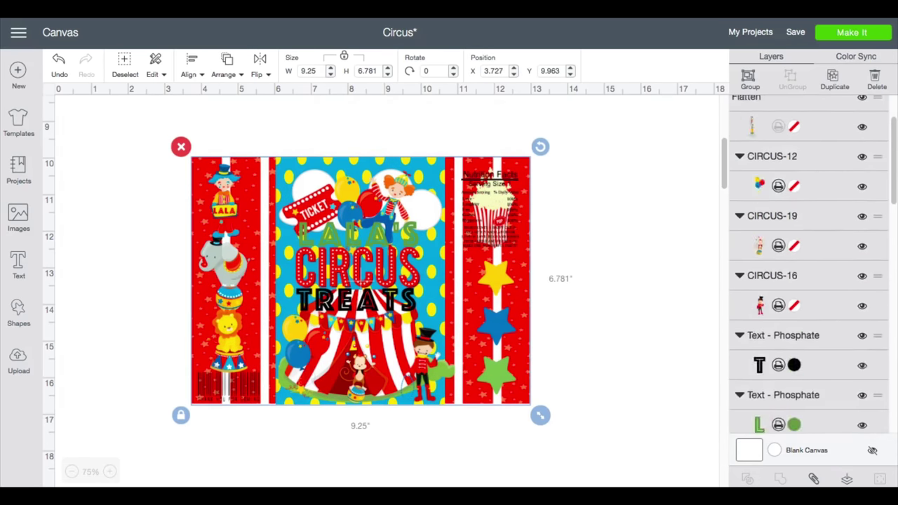
pyautogui.click(847, 481)
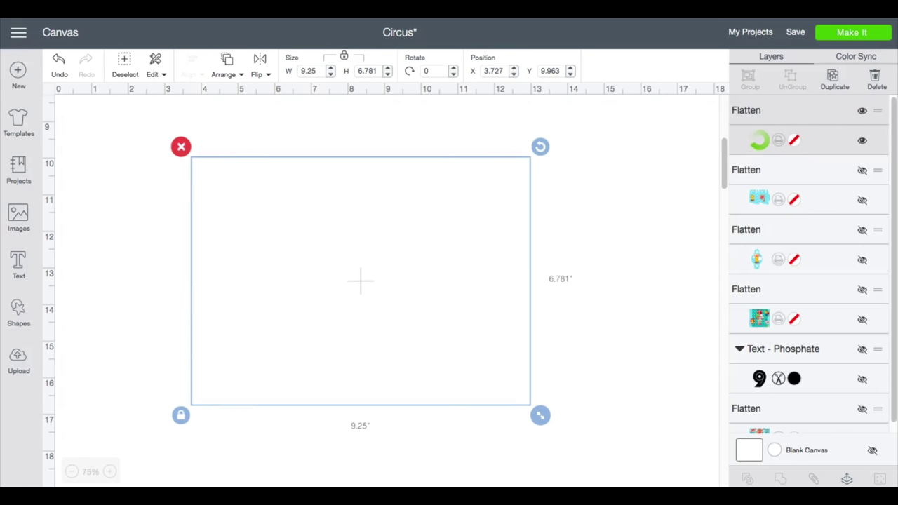
pyautogui.click(853, 33)
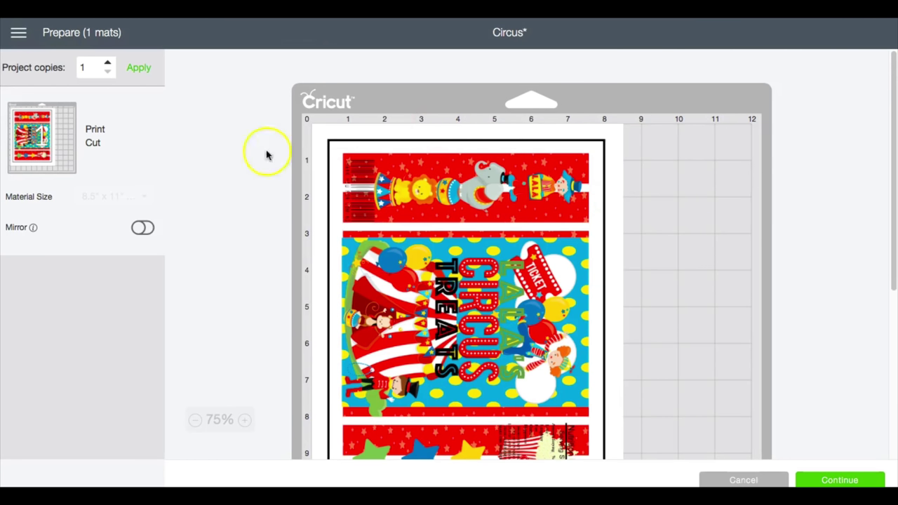
pyautogui.scroll(-5, 811, 420)
pyautogui.click(846, 481)
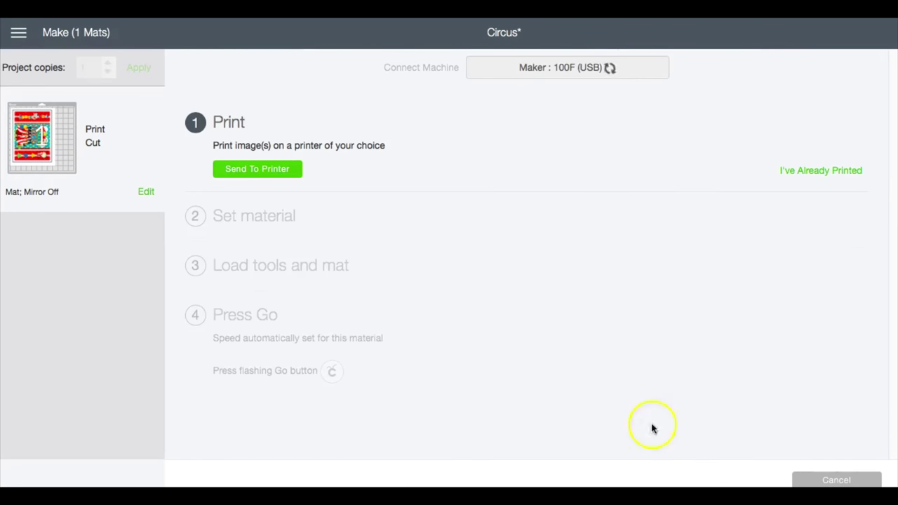
pyautogui.click(279, 171)
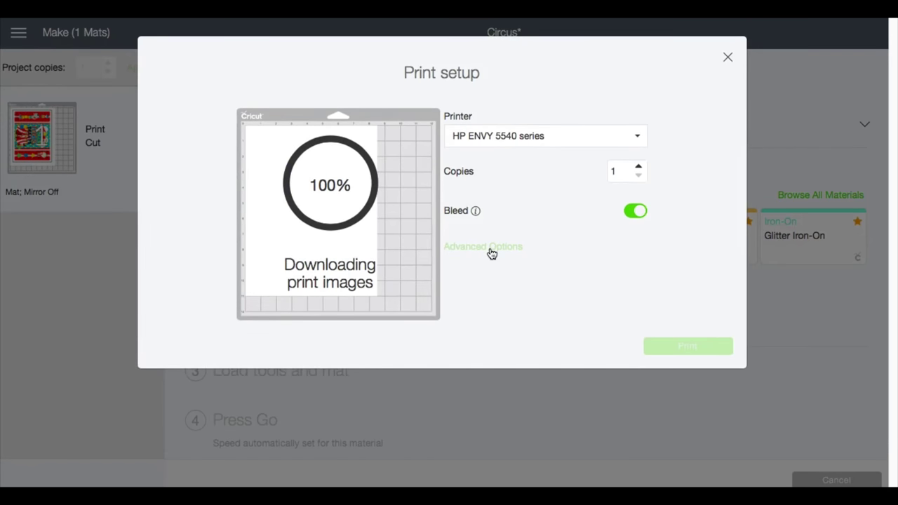
# Print the wrap sheet and show the Popular cutting materials
pyautogui.click(490, 248)
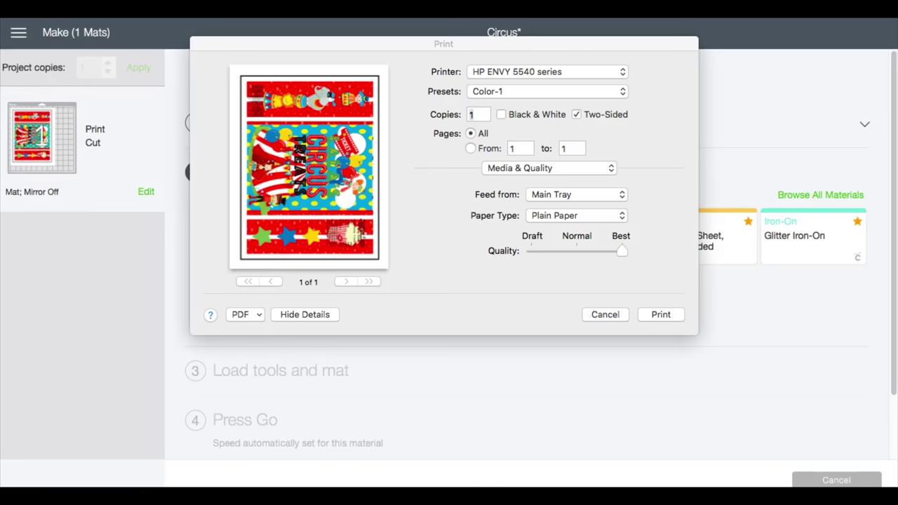
pyautogui.click(672, 317)
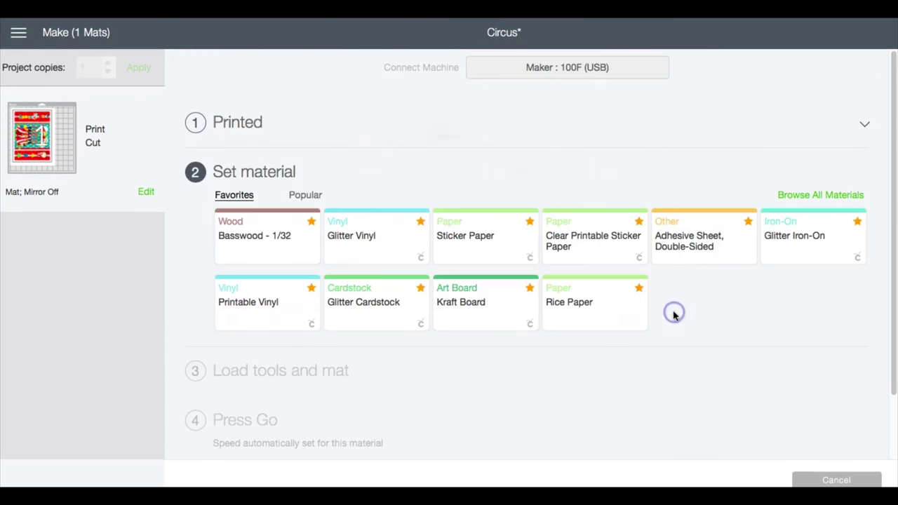
pyautogui.click(308, 195)
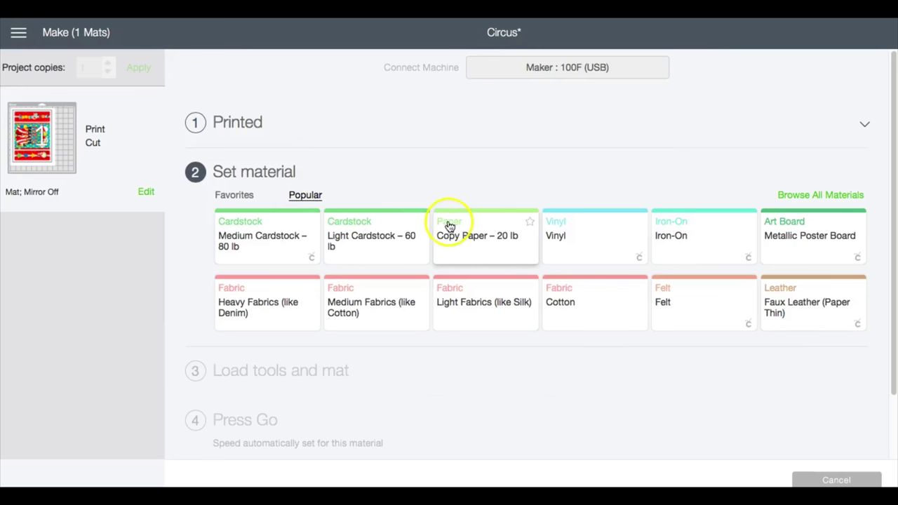